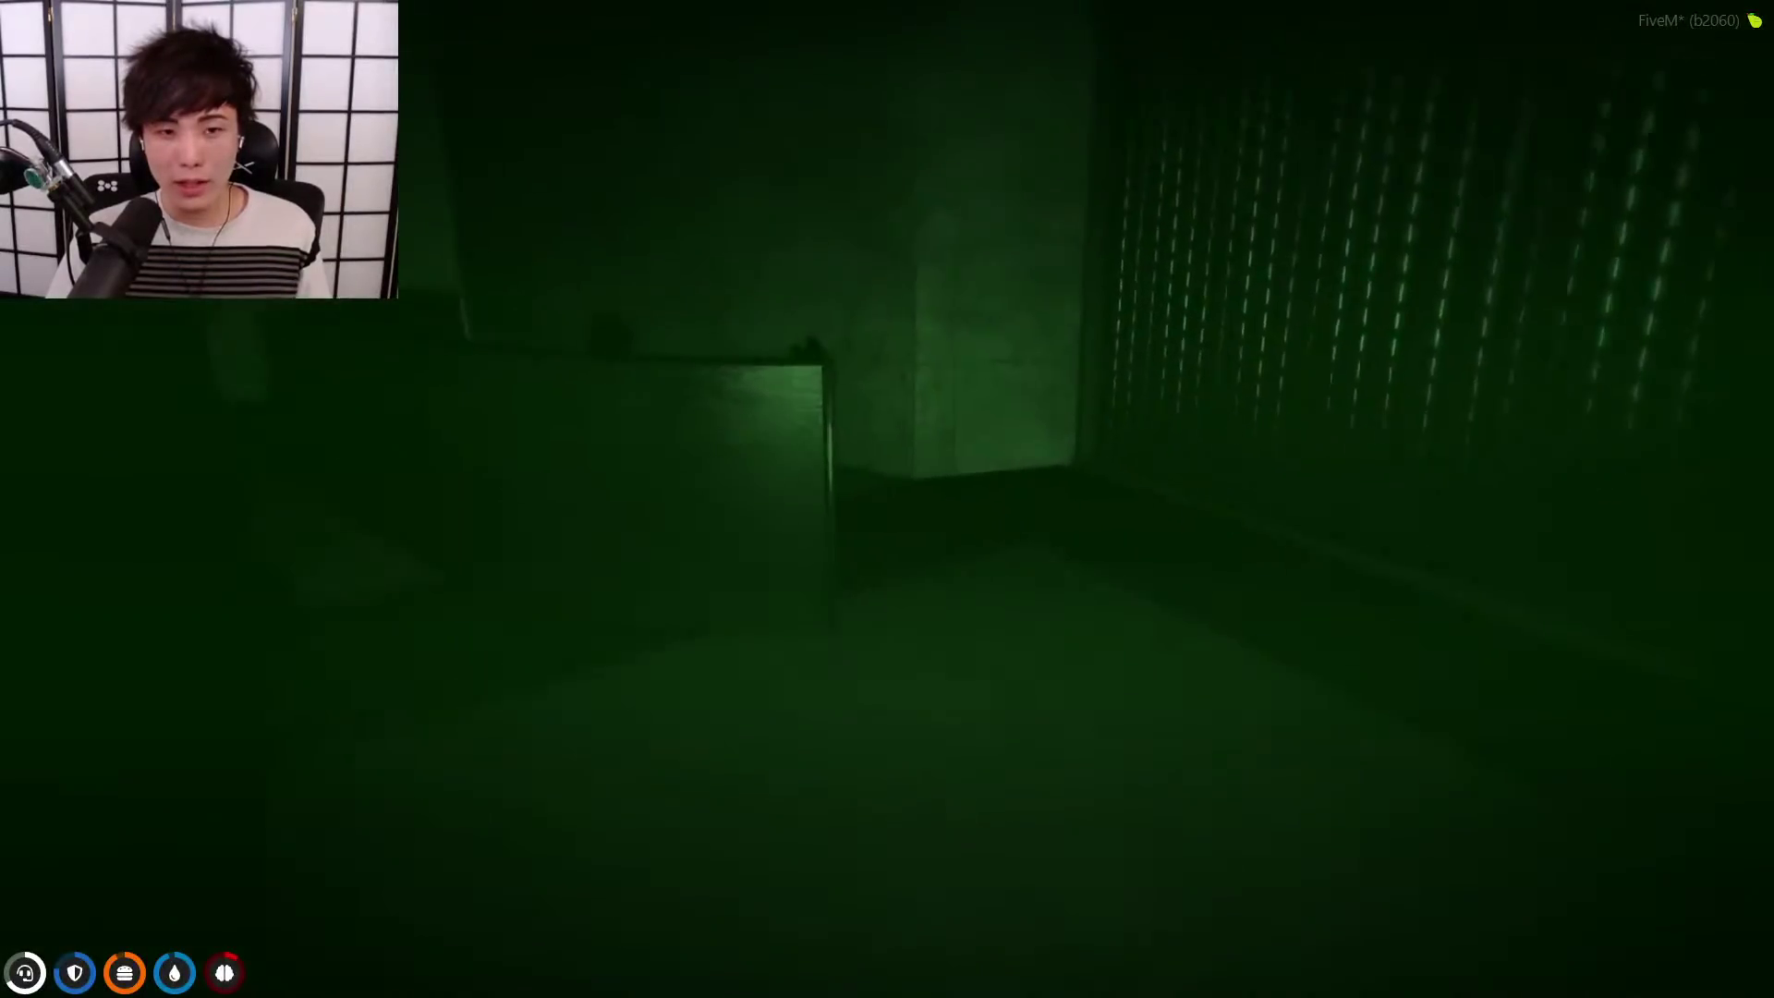
# Step: Walk through the dim rooms, then bring up the GTA V pause menu
pyautogui.press('w')
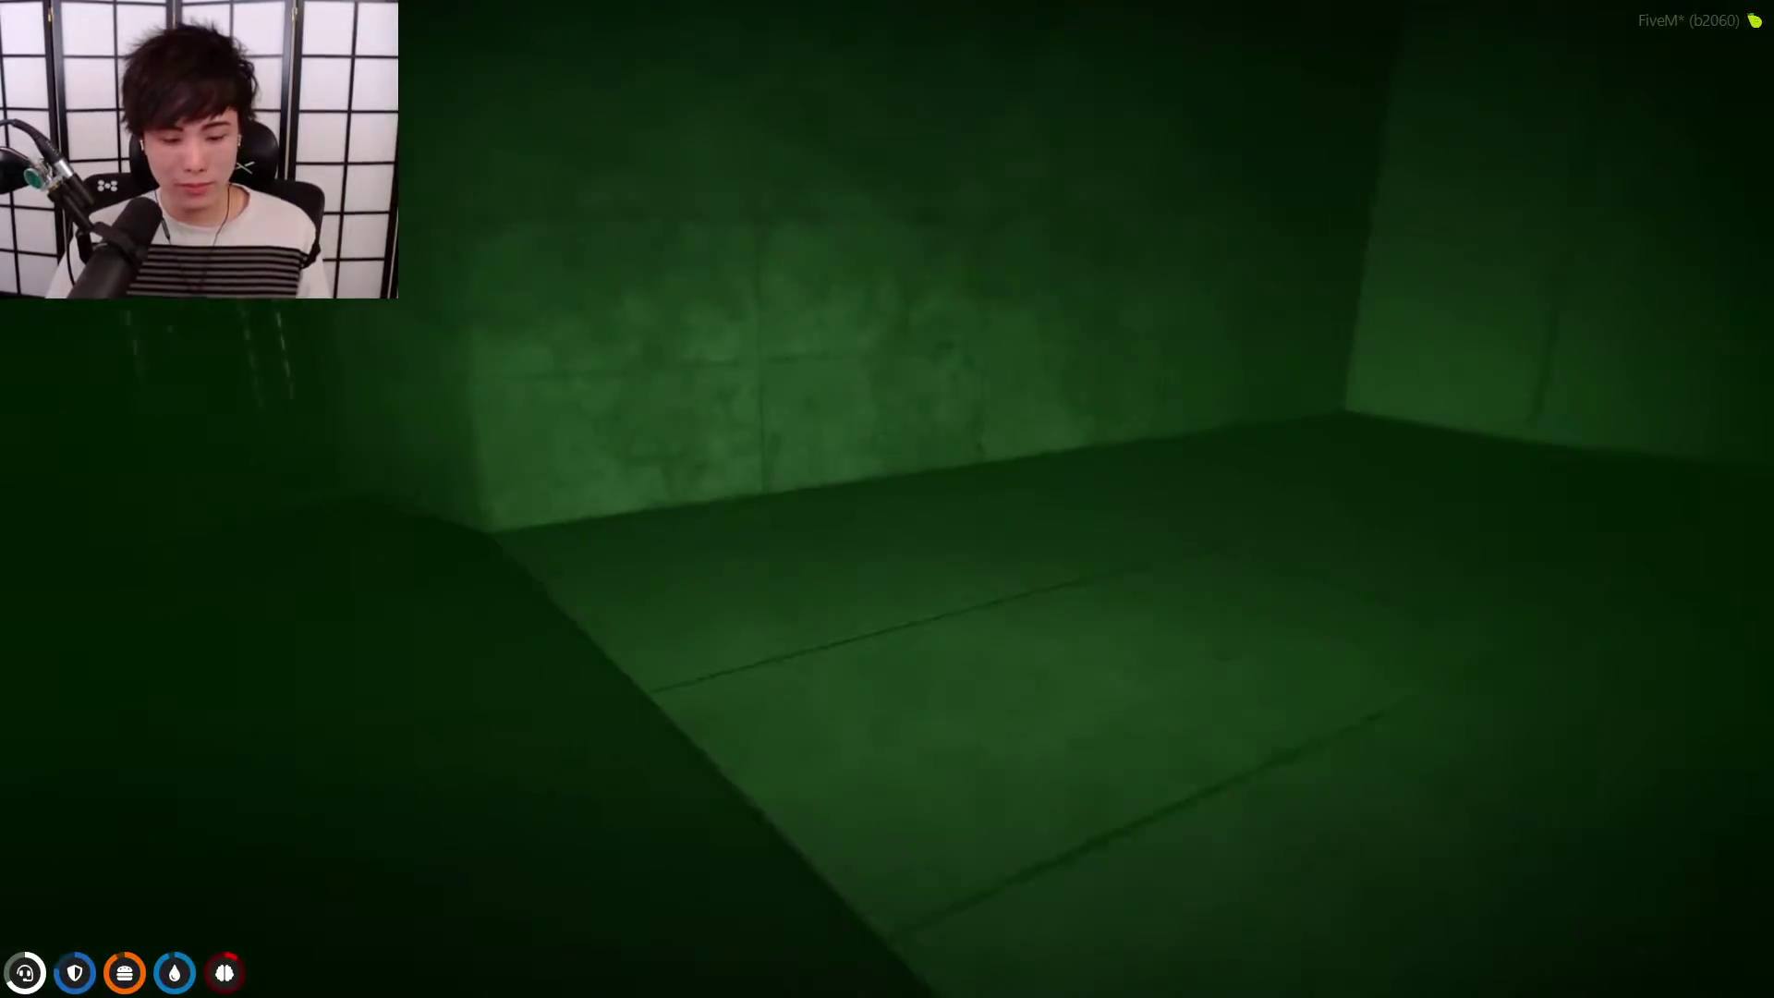
pyautogui.press('Escape')
# Step: Find the (Scenes) Start / Place Scene binding under Key Bindings > FiveM
pyautogui.click(1181, 185)
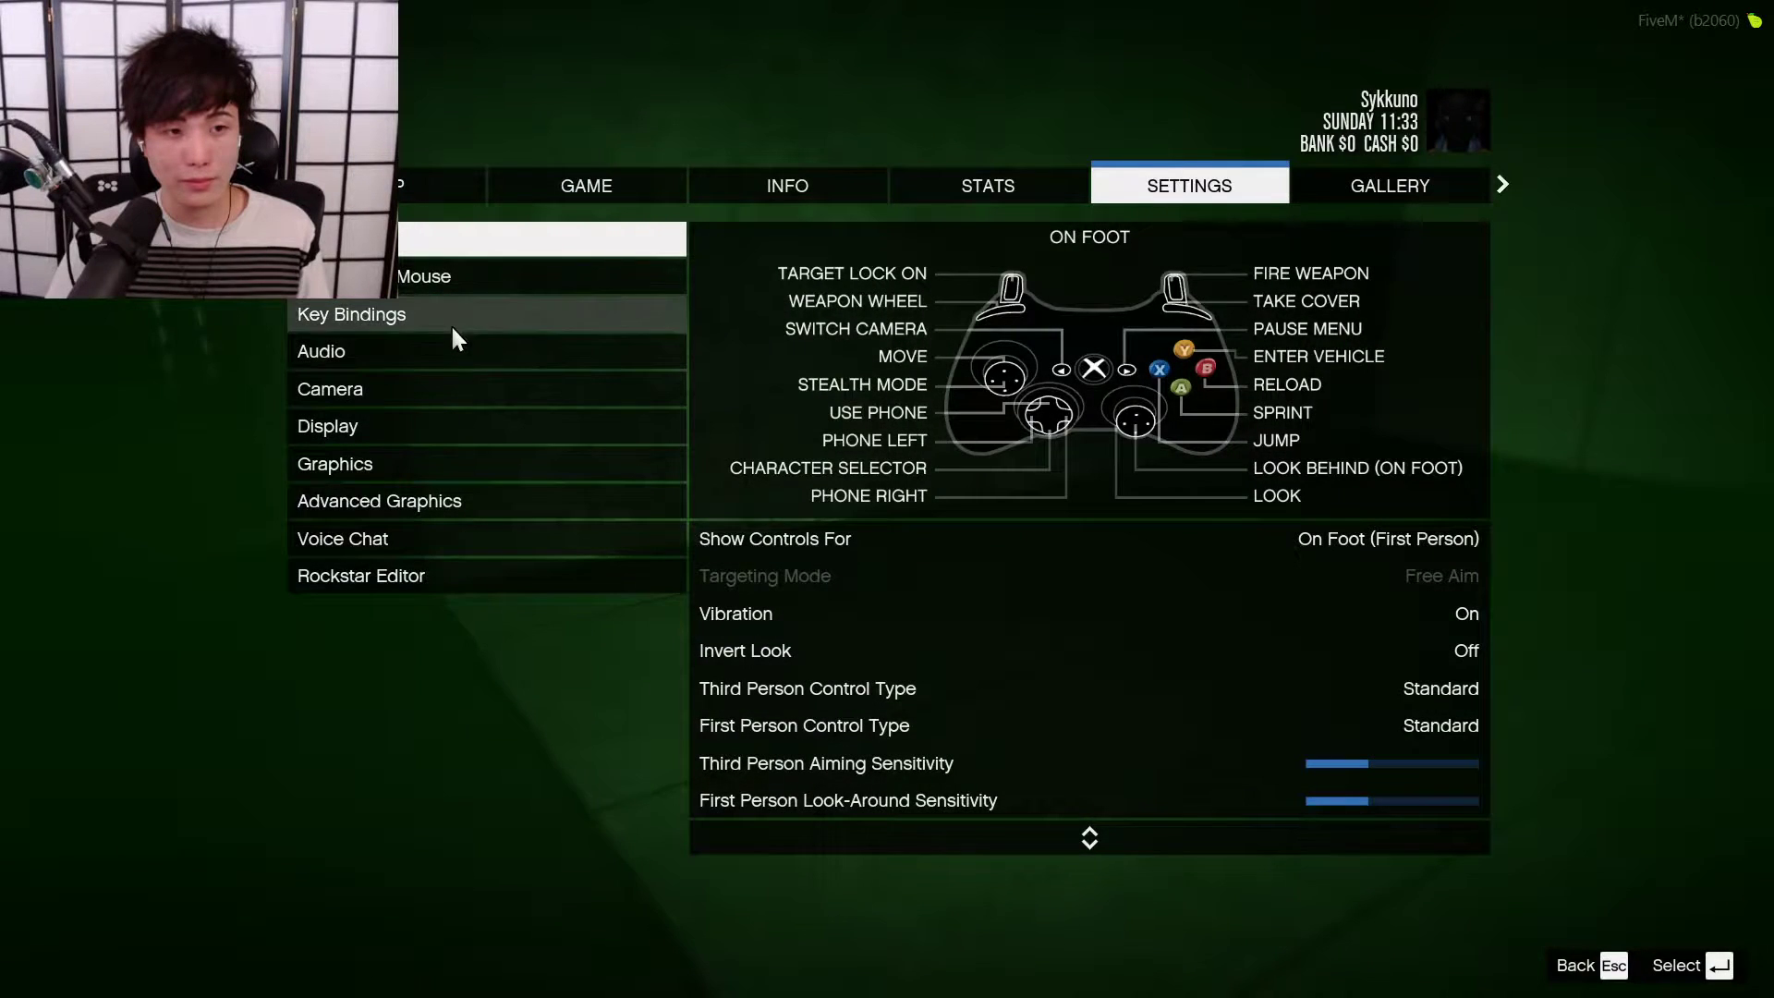
pyautogui.click(452, 330)
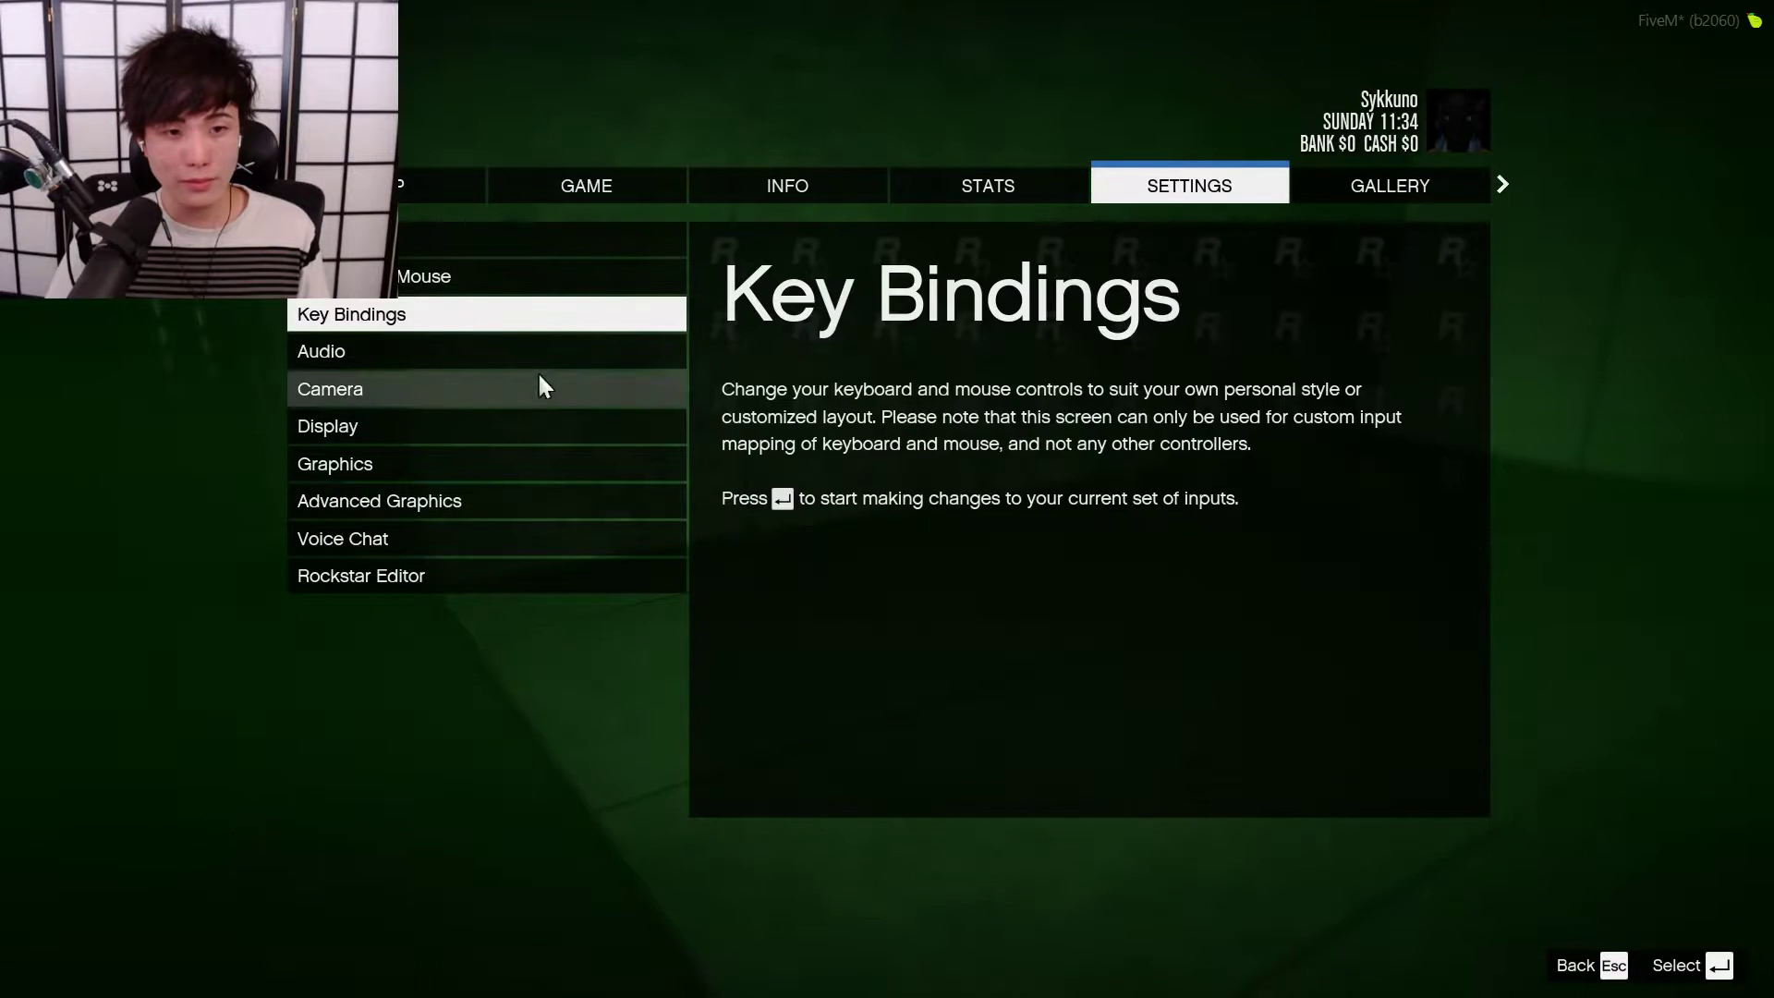
pyautogui.press('Return')
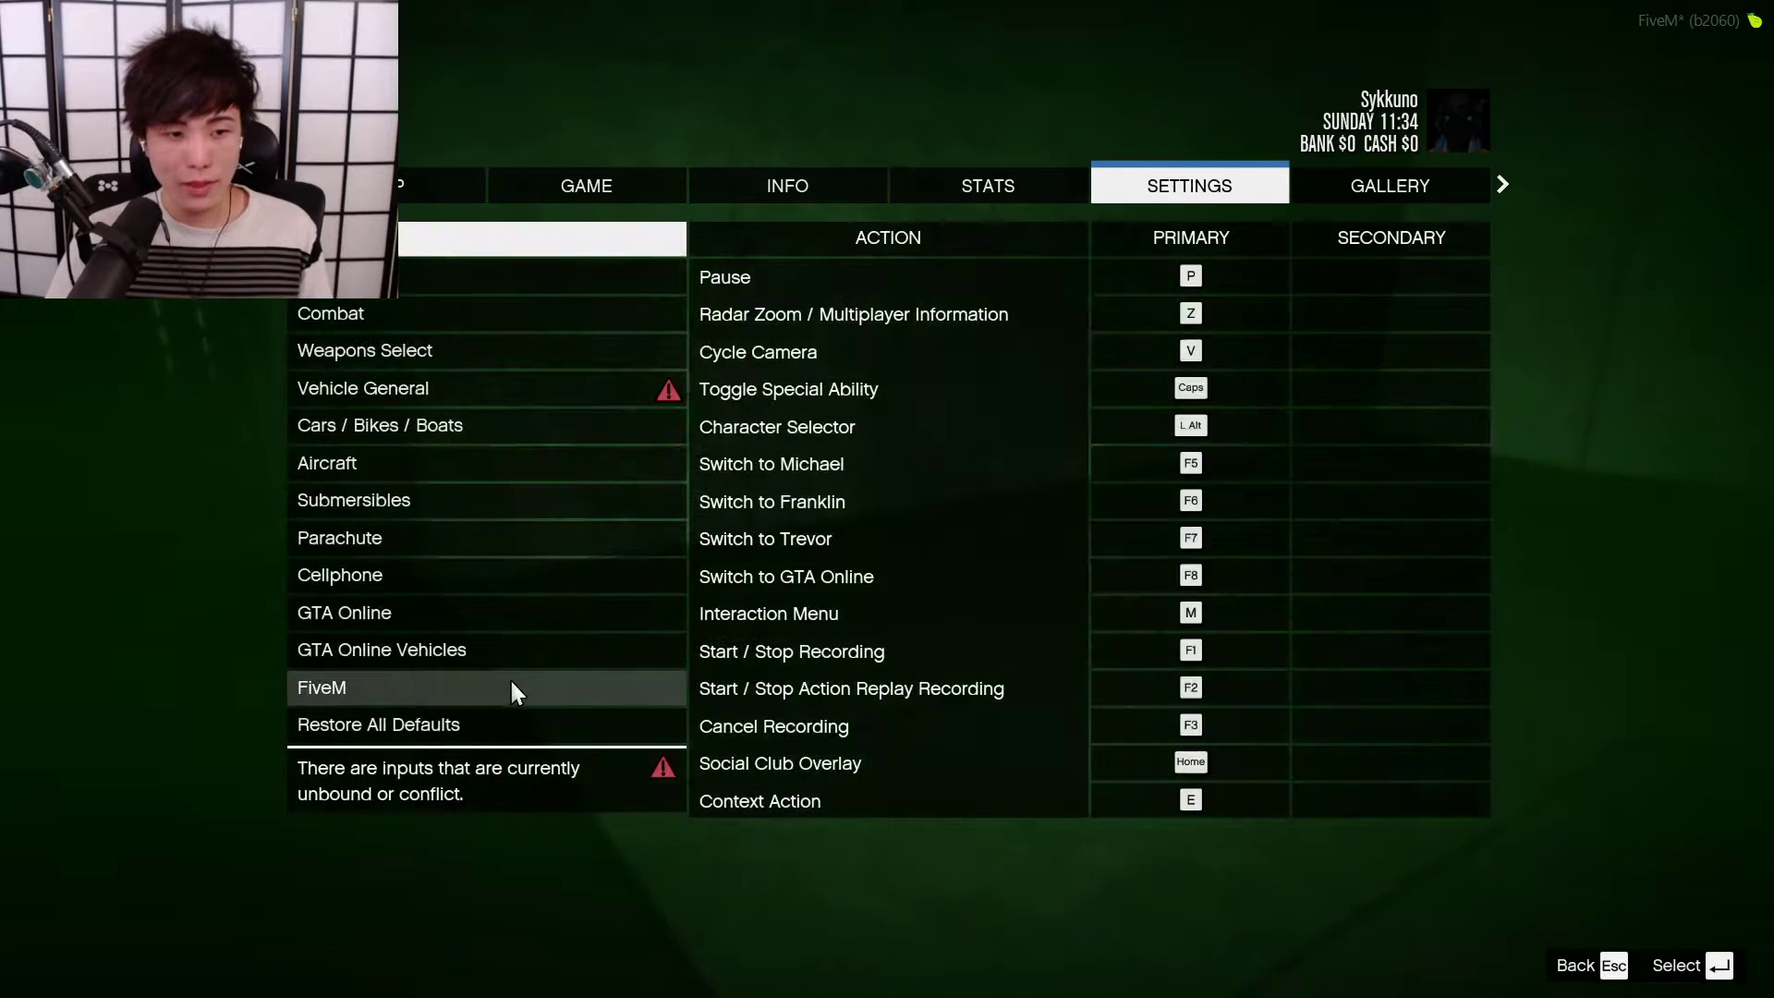
pyautogui.click(511, 692)
pyautogui.scroll(-2, 1125, 443)
pyautogui.scroll(-8, 1139, 499)
pyautogui.scroll(-10, 1125, 527)
pyautogui.scroll(-9, 1116, 539)
pyautogui.scroll(-6, 1113, 538)
pyautogui.scroll(-6, 1113, 539)
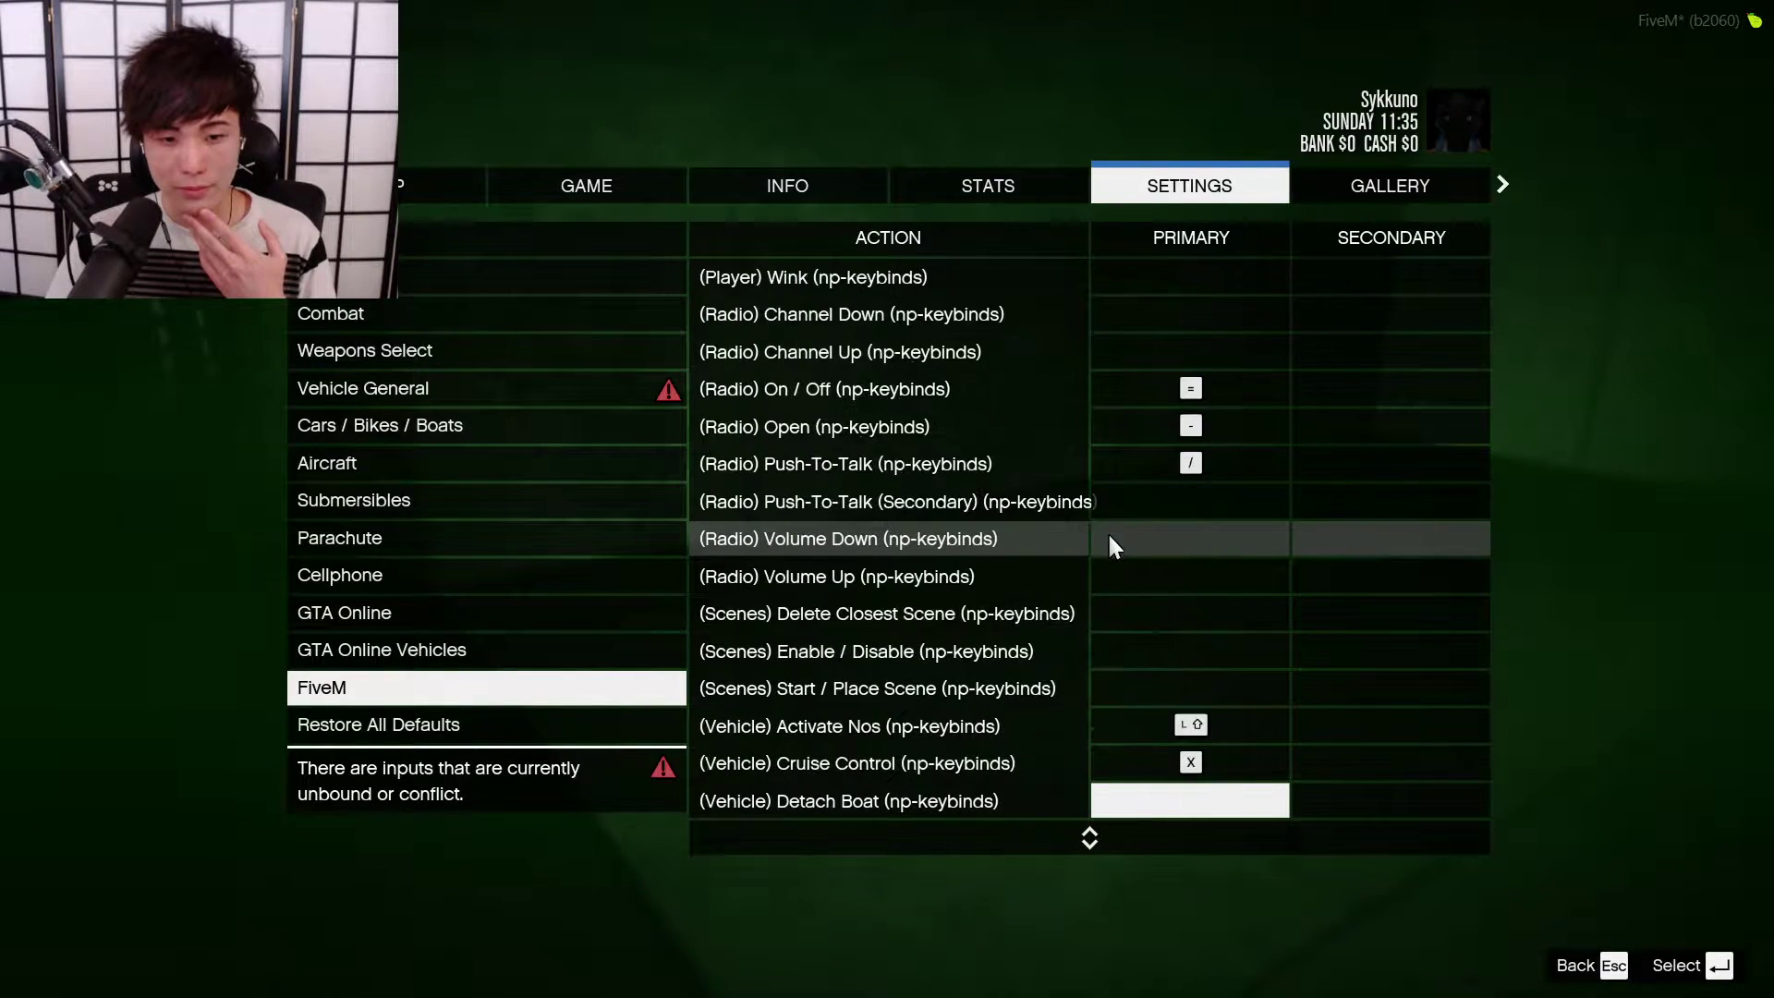
pyautogui.click(1125, 690)
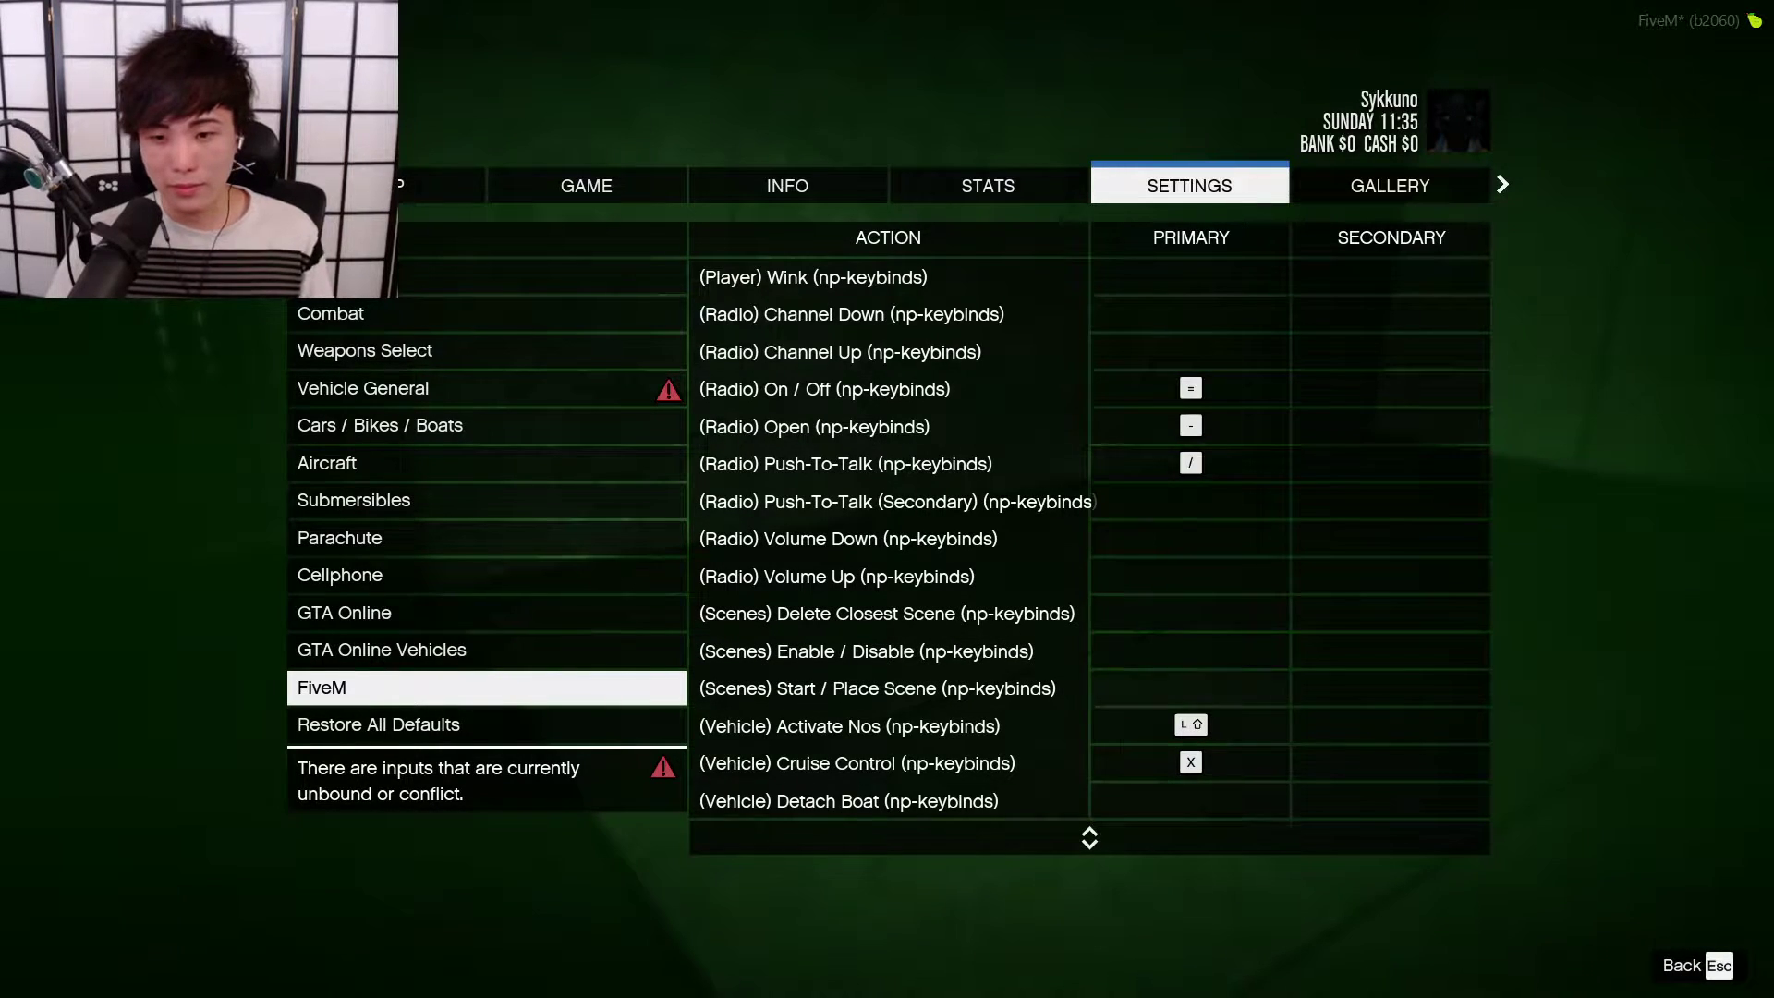
pyautogui.write('↑')
# Step: Leave the key bindings without saving and return to the game with a red scene marker on the floor
pyautogui.press('Escape')
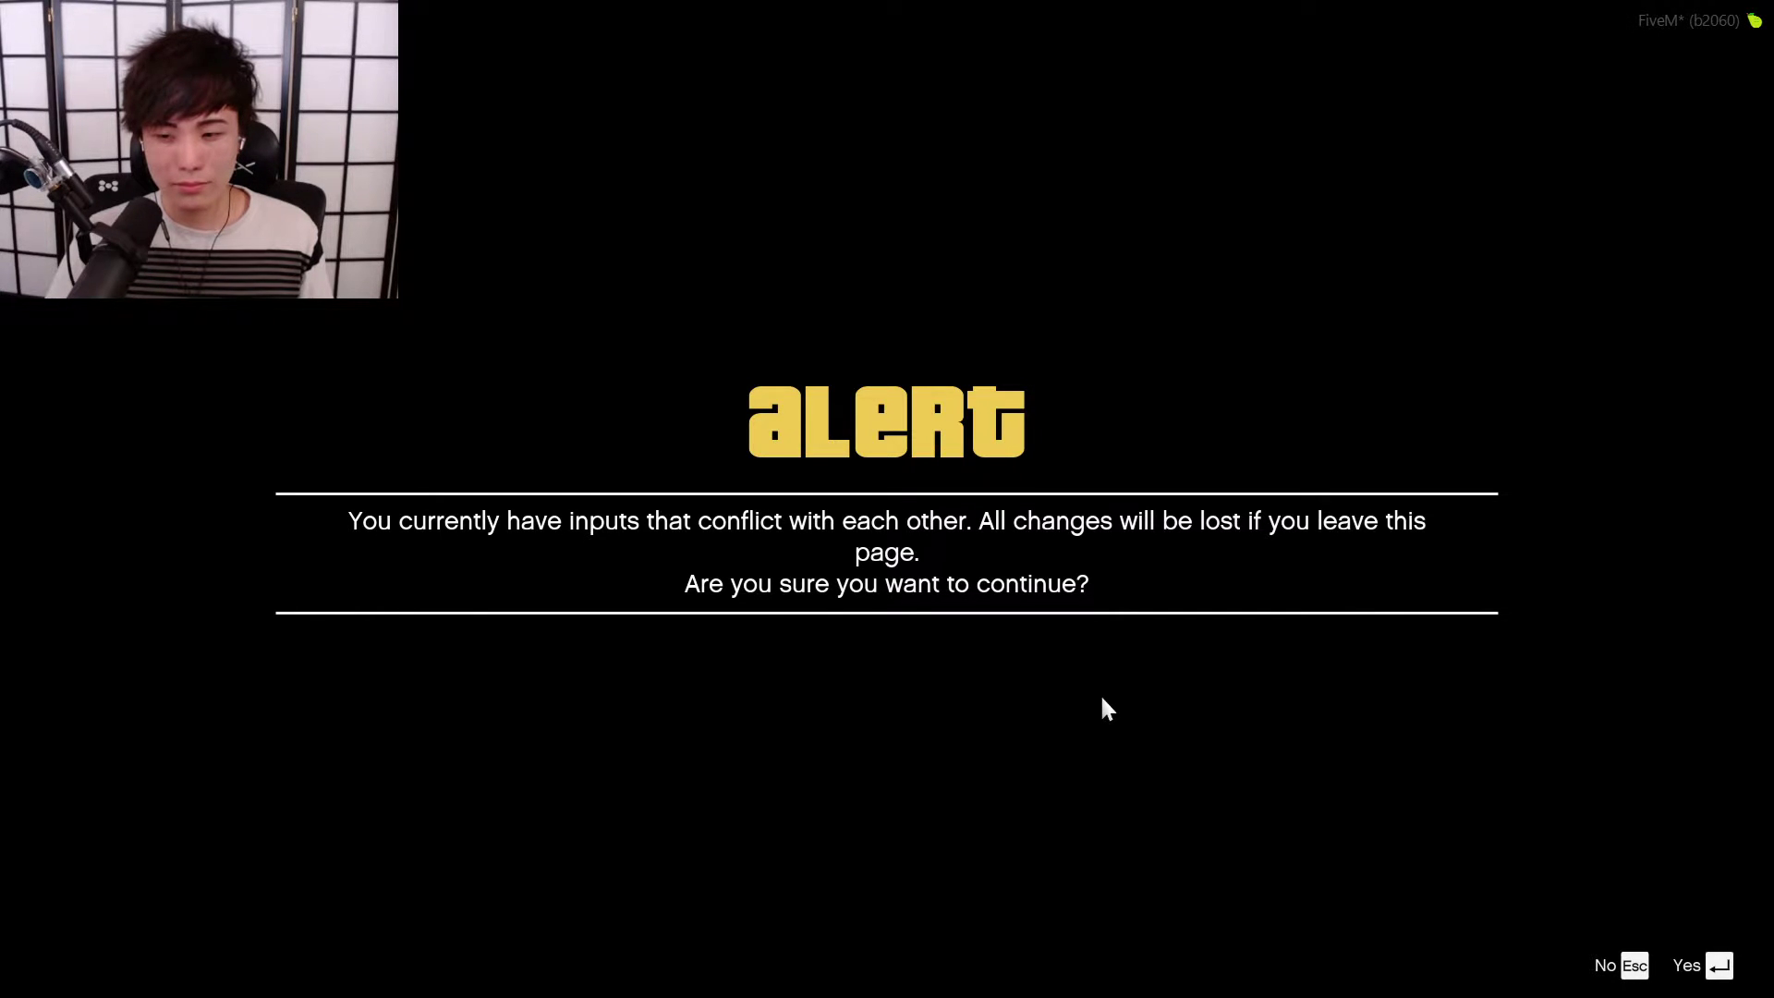
pyautogui.press('Return')
pyautogui.press('Escape')
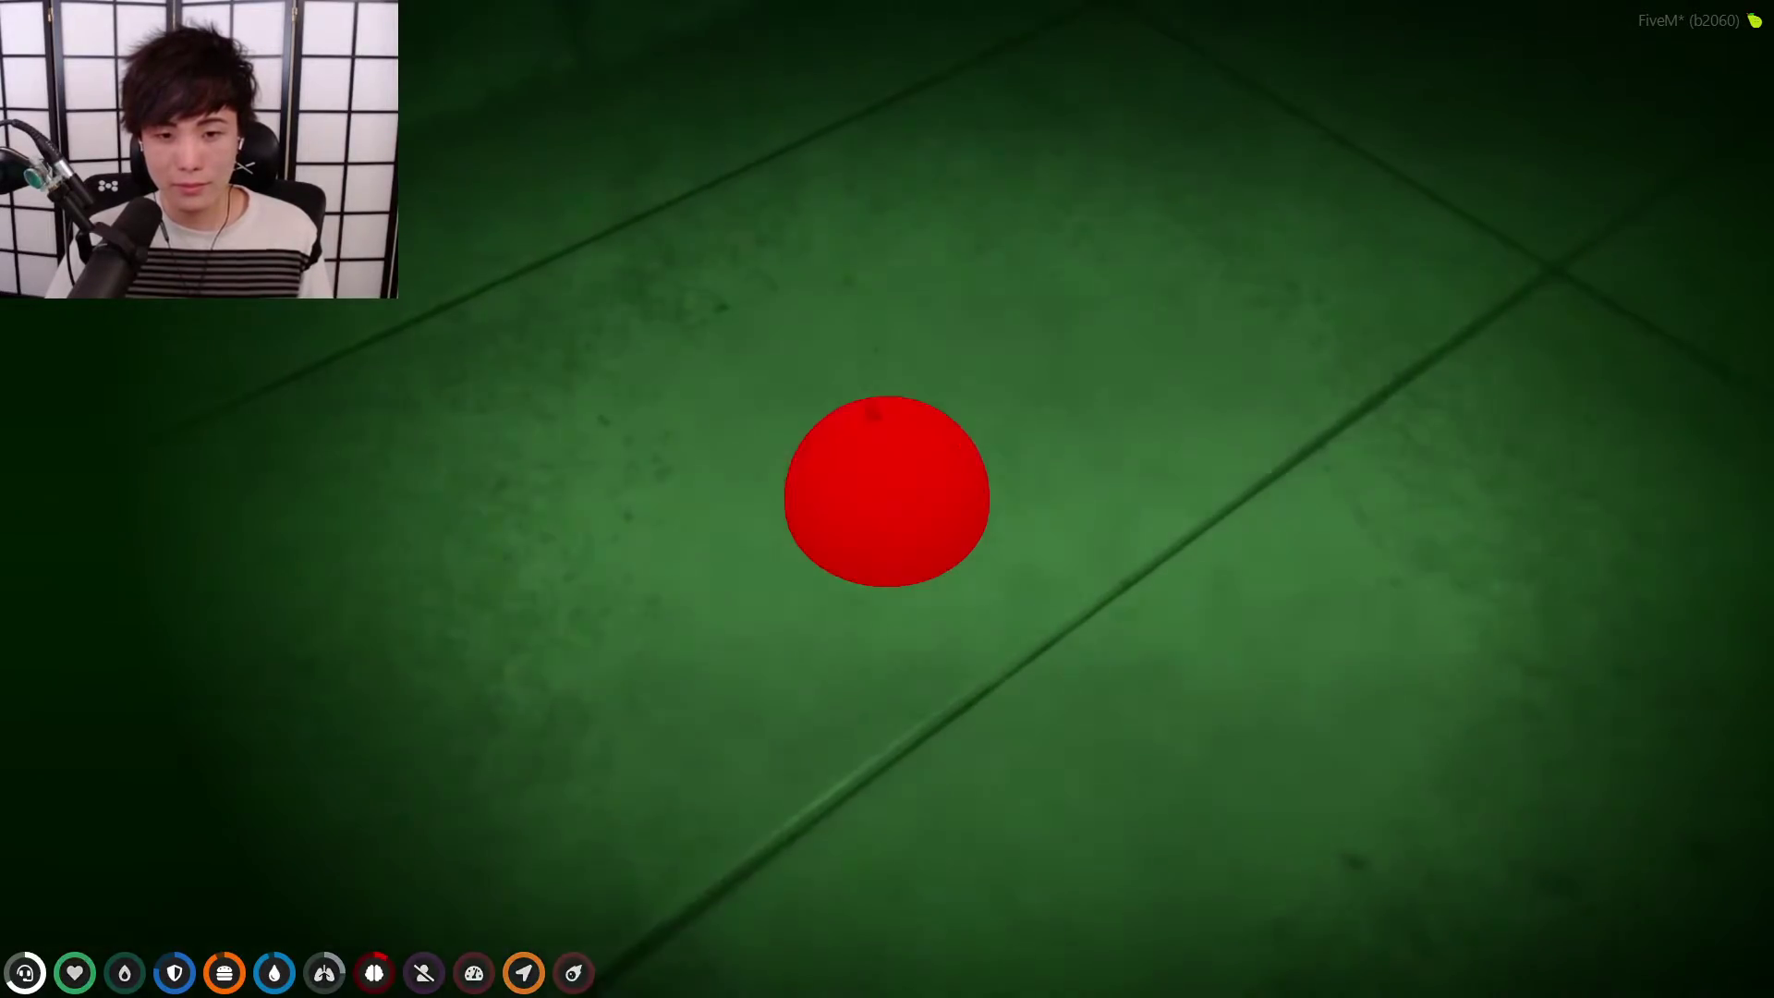
# Step: Submit the red floor note 'theres a leftover sandwich here', then open and close the inventory
pyautogui.press('e')
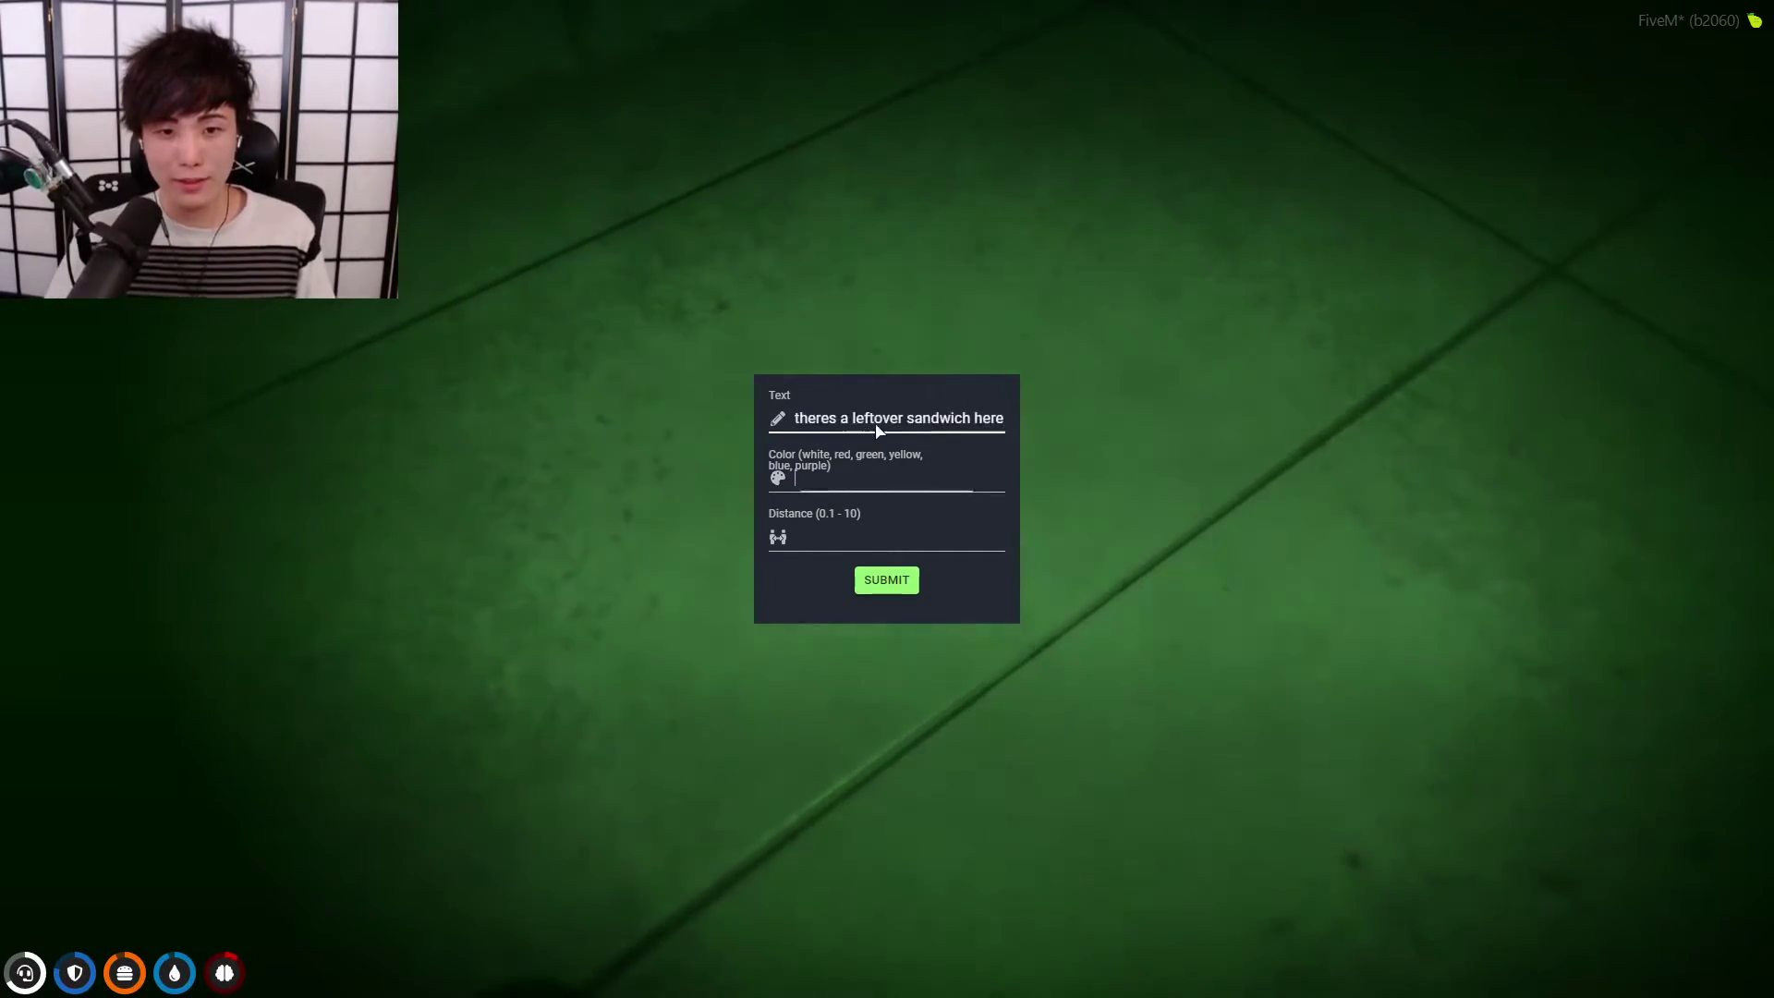
pyautogui.write('red')
pyautogui.click(881, 585)
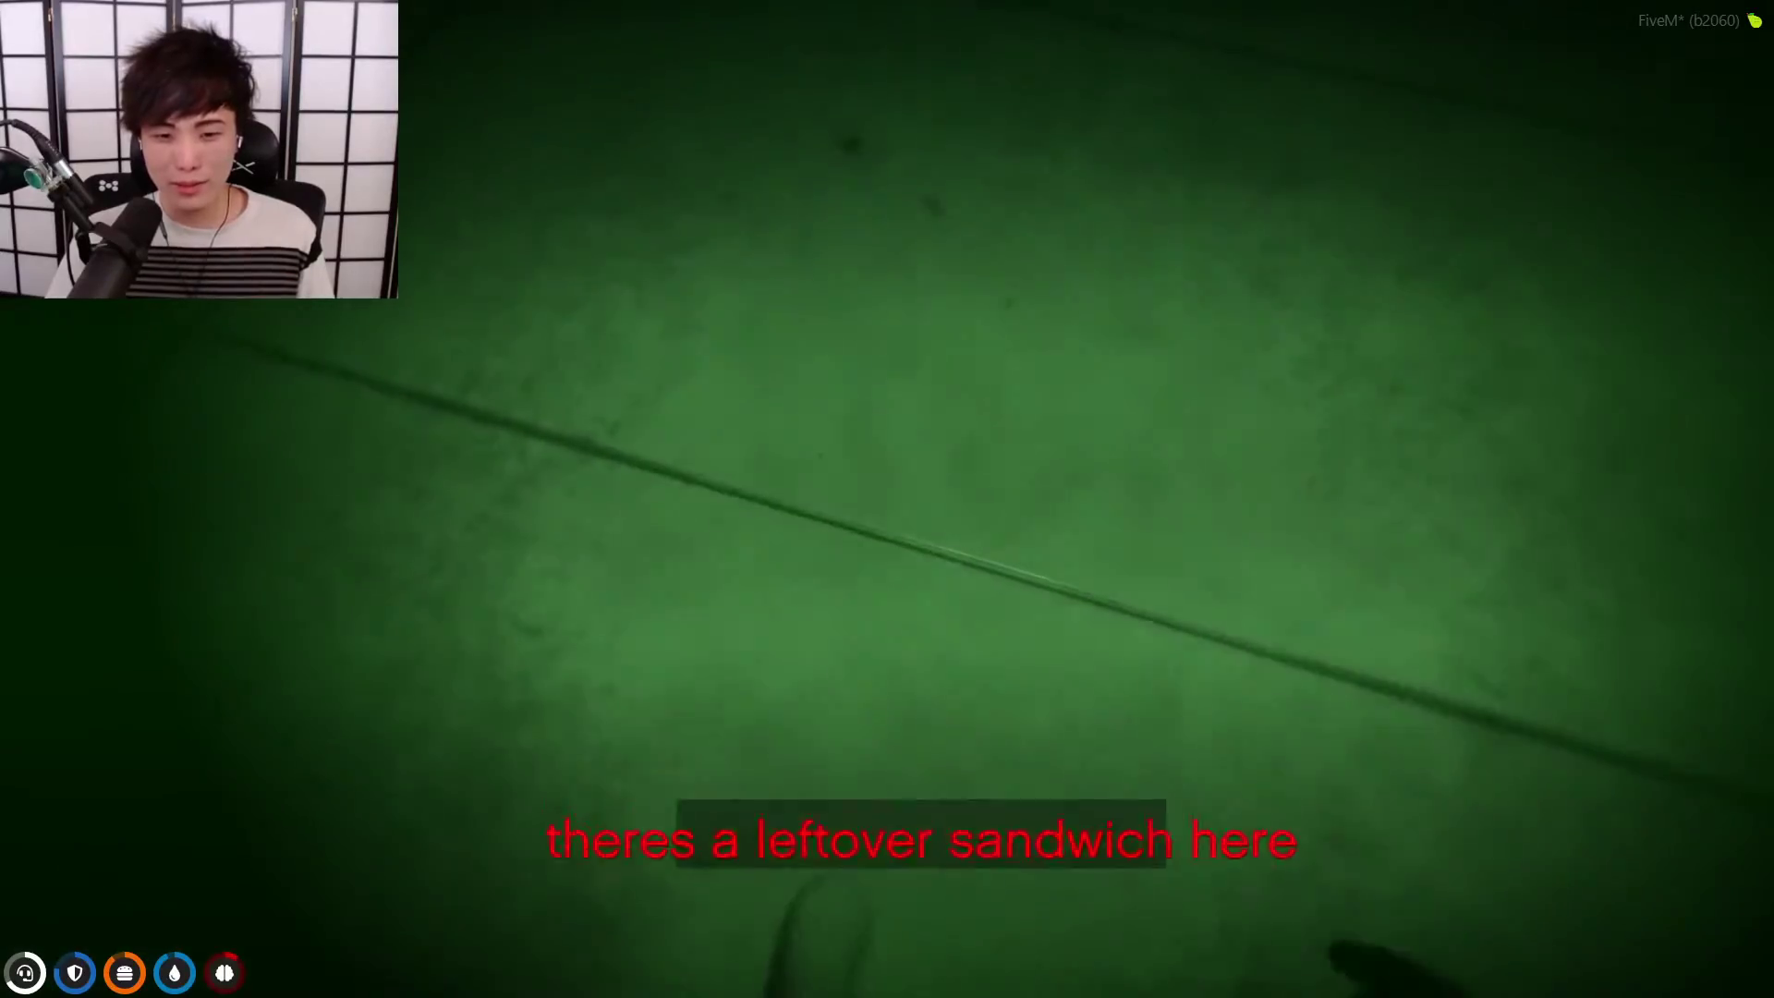
pyautogui.press('Tab')
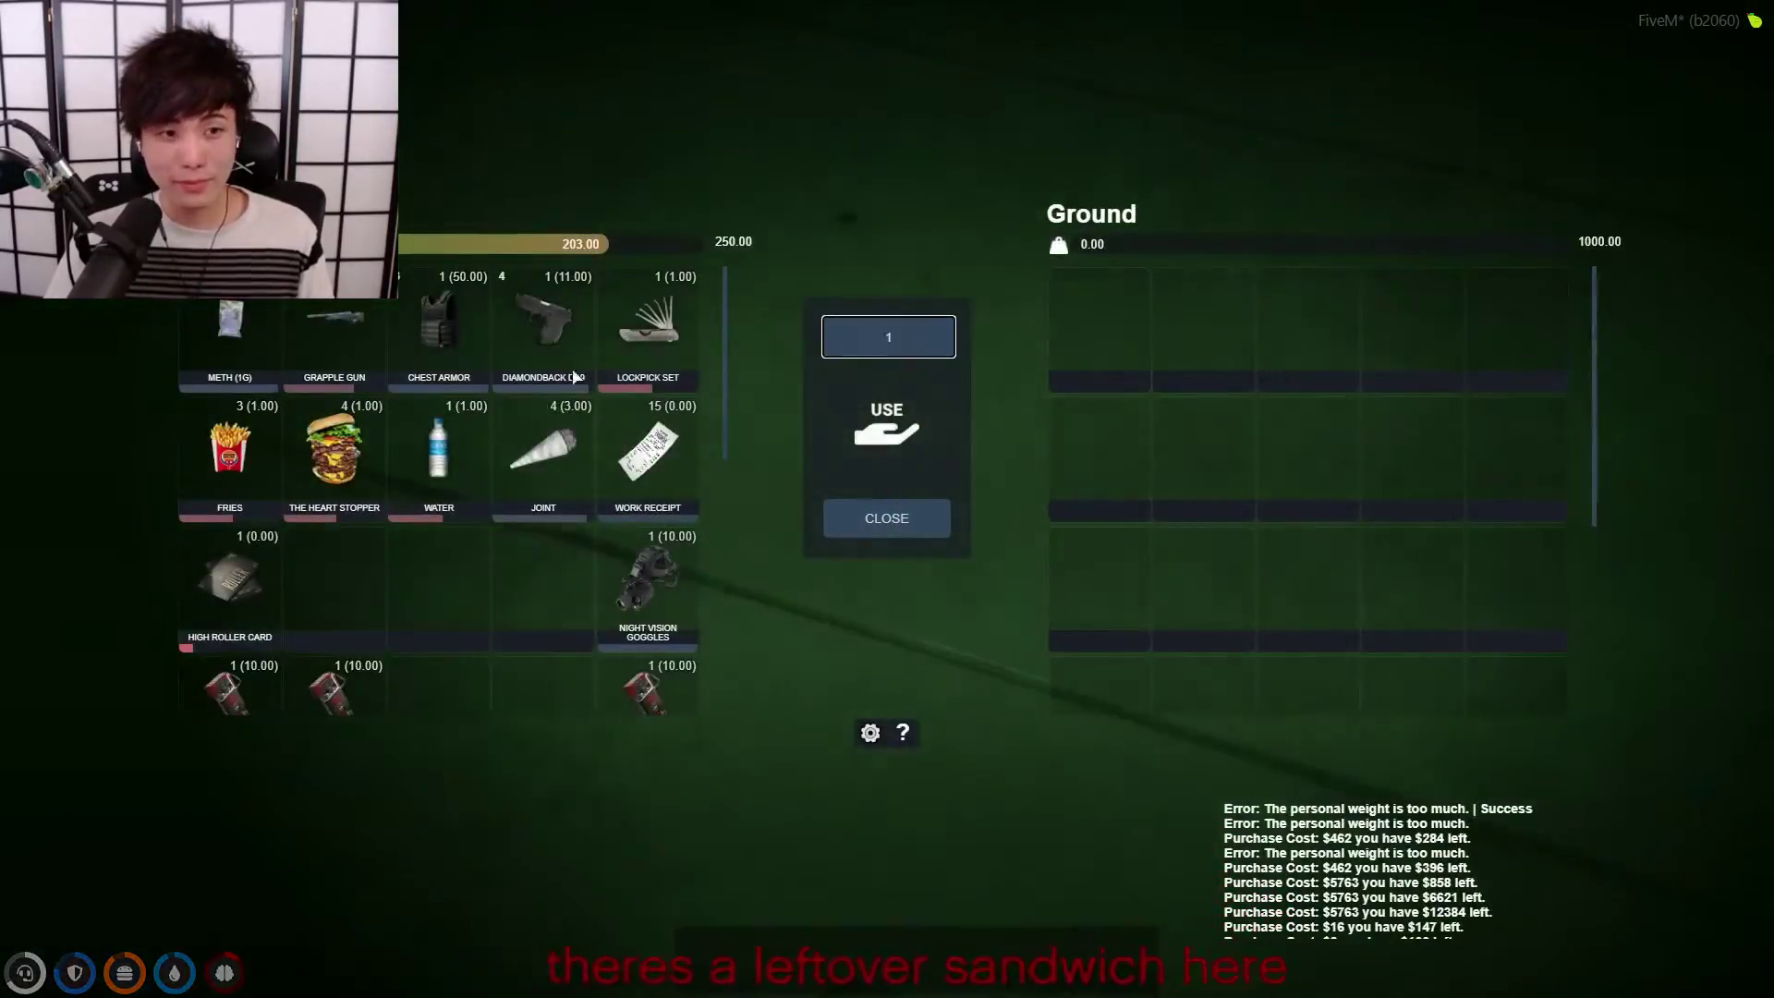
pyautogui.press('Escape')
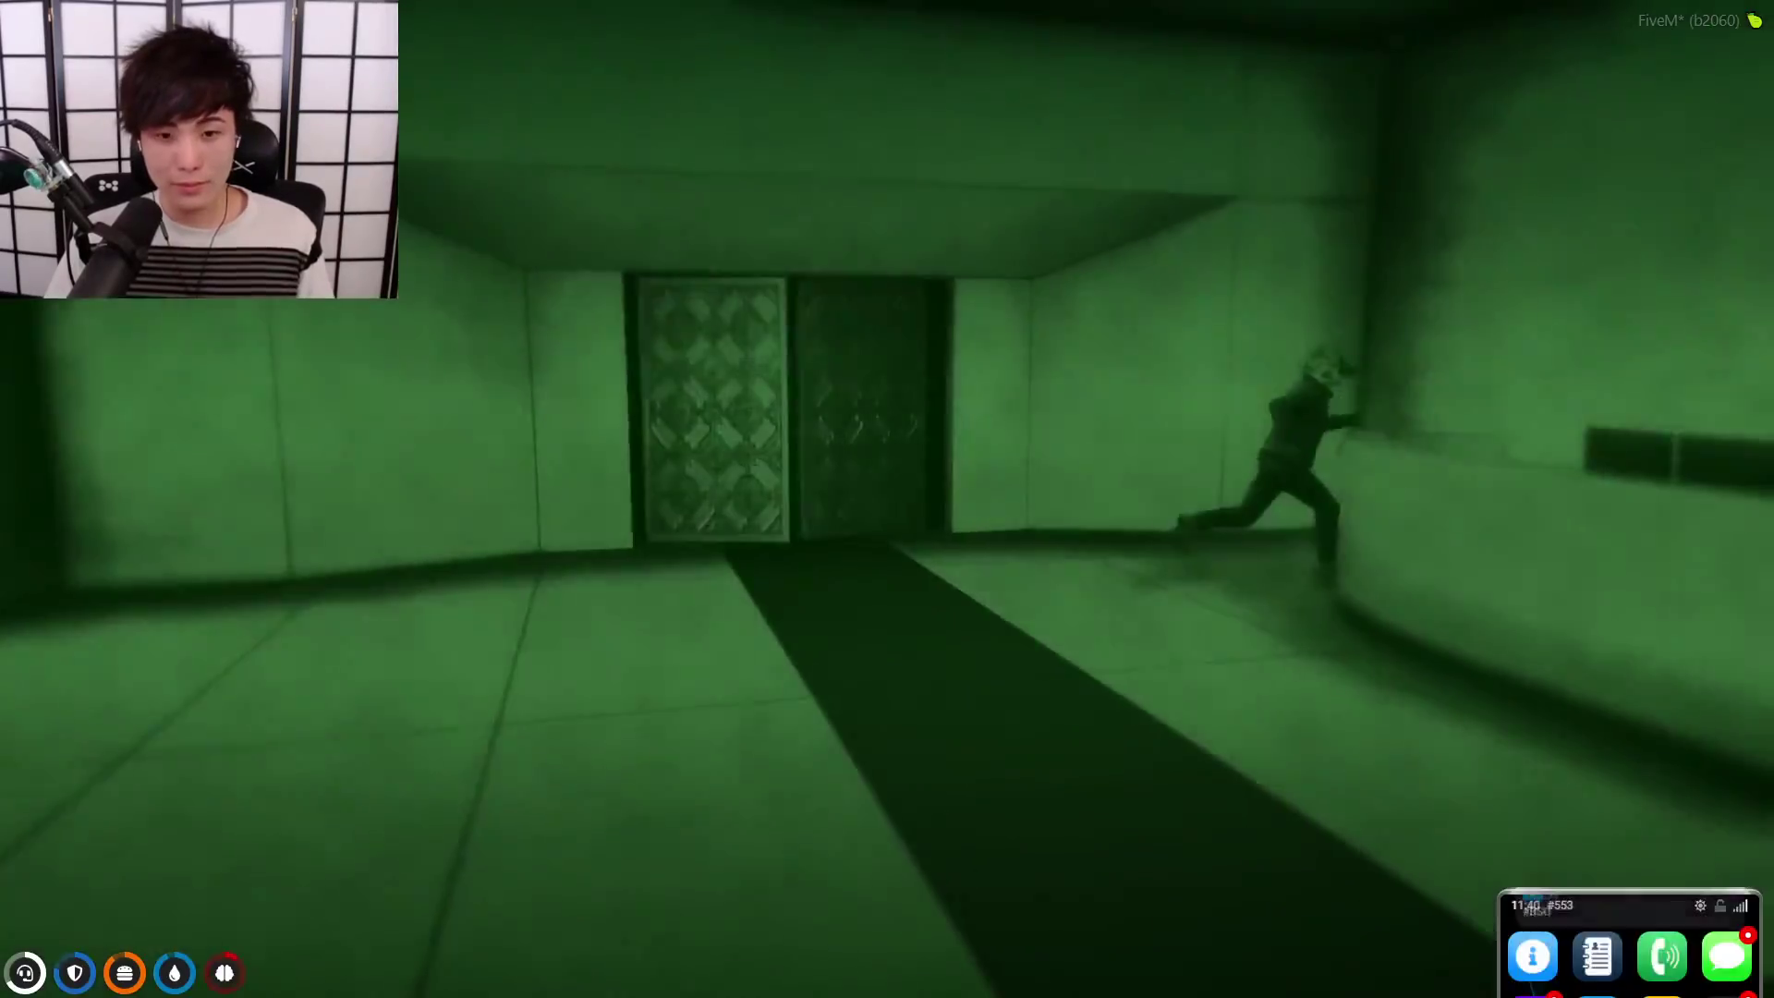
pyautogui.press('v')
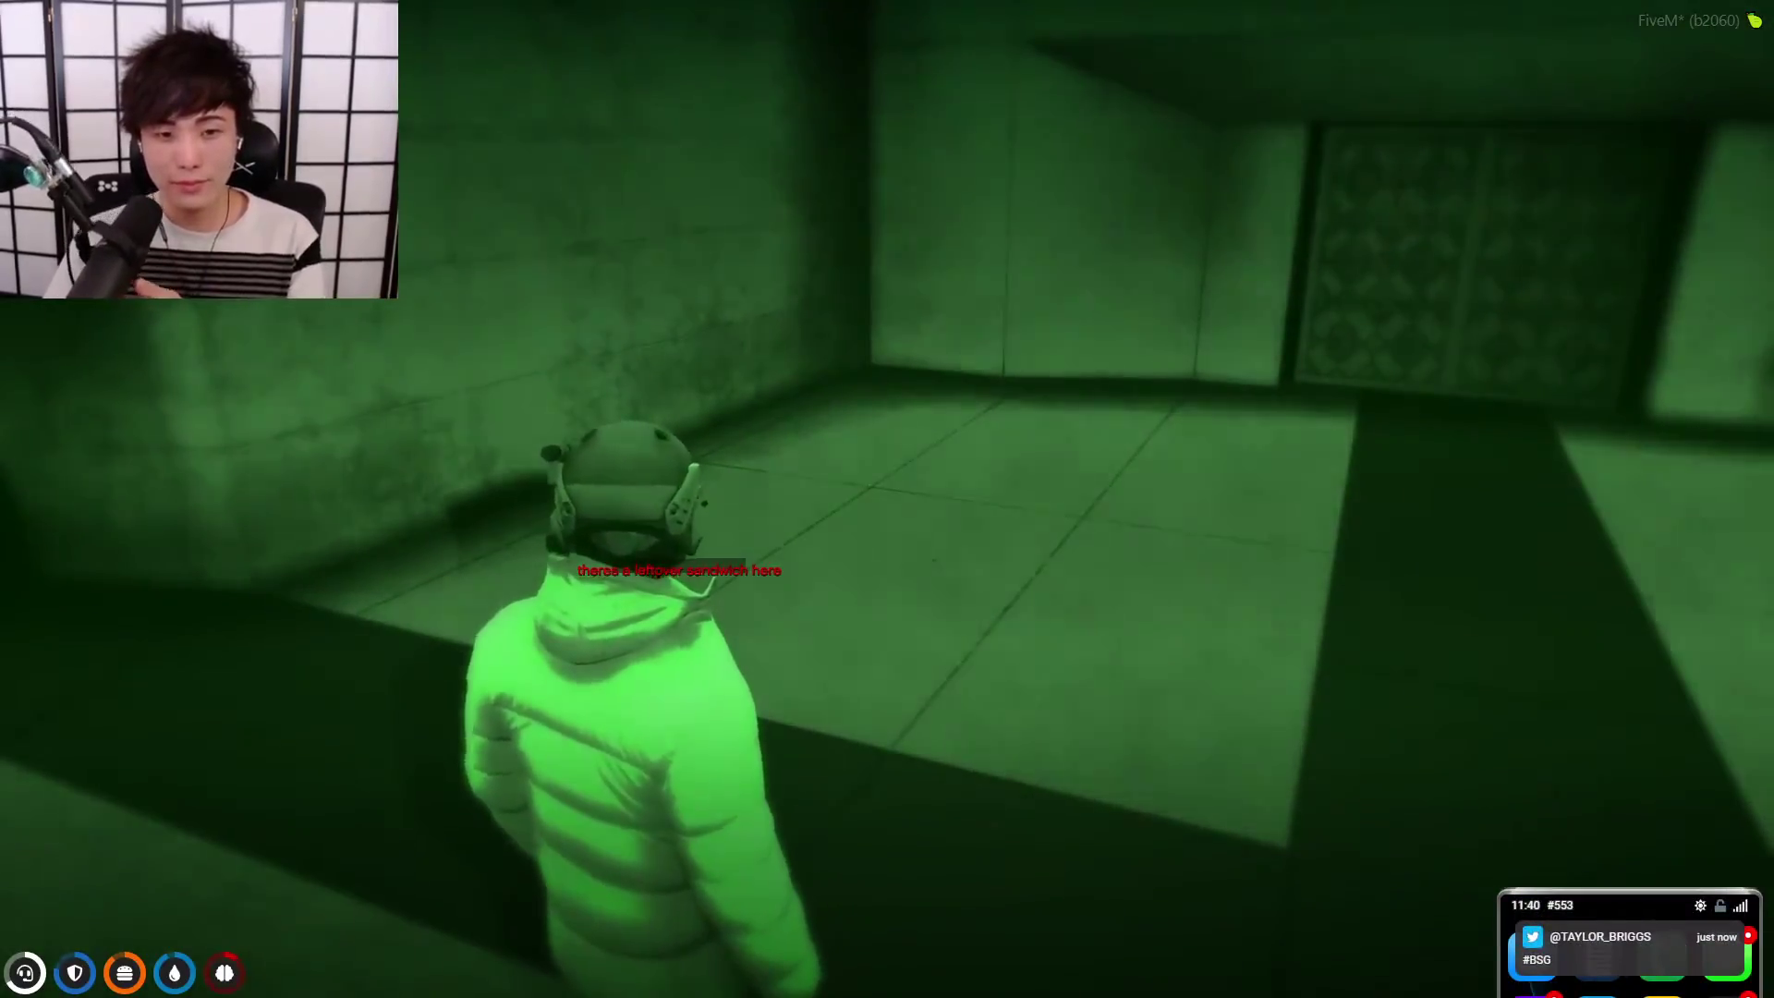
pyautogui.press('w')
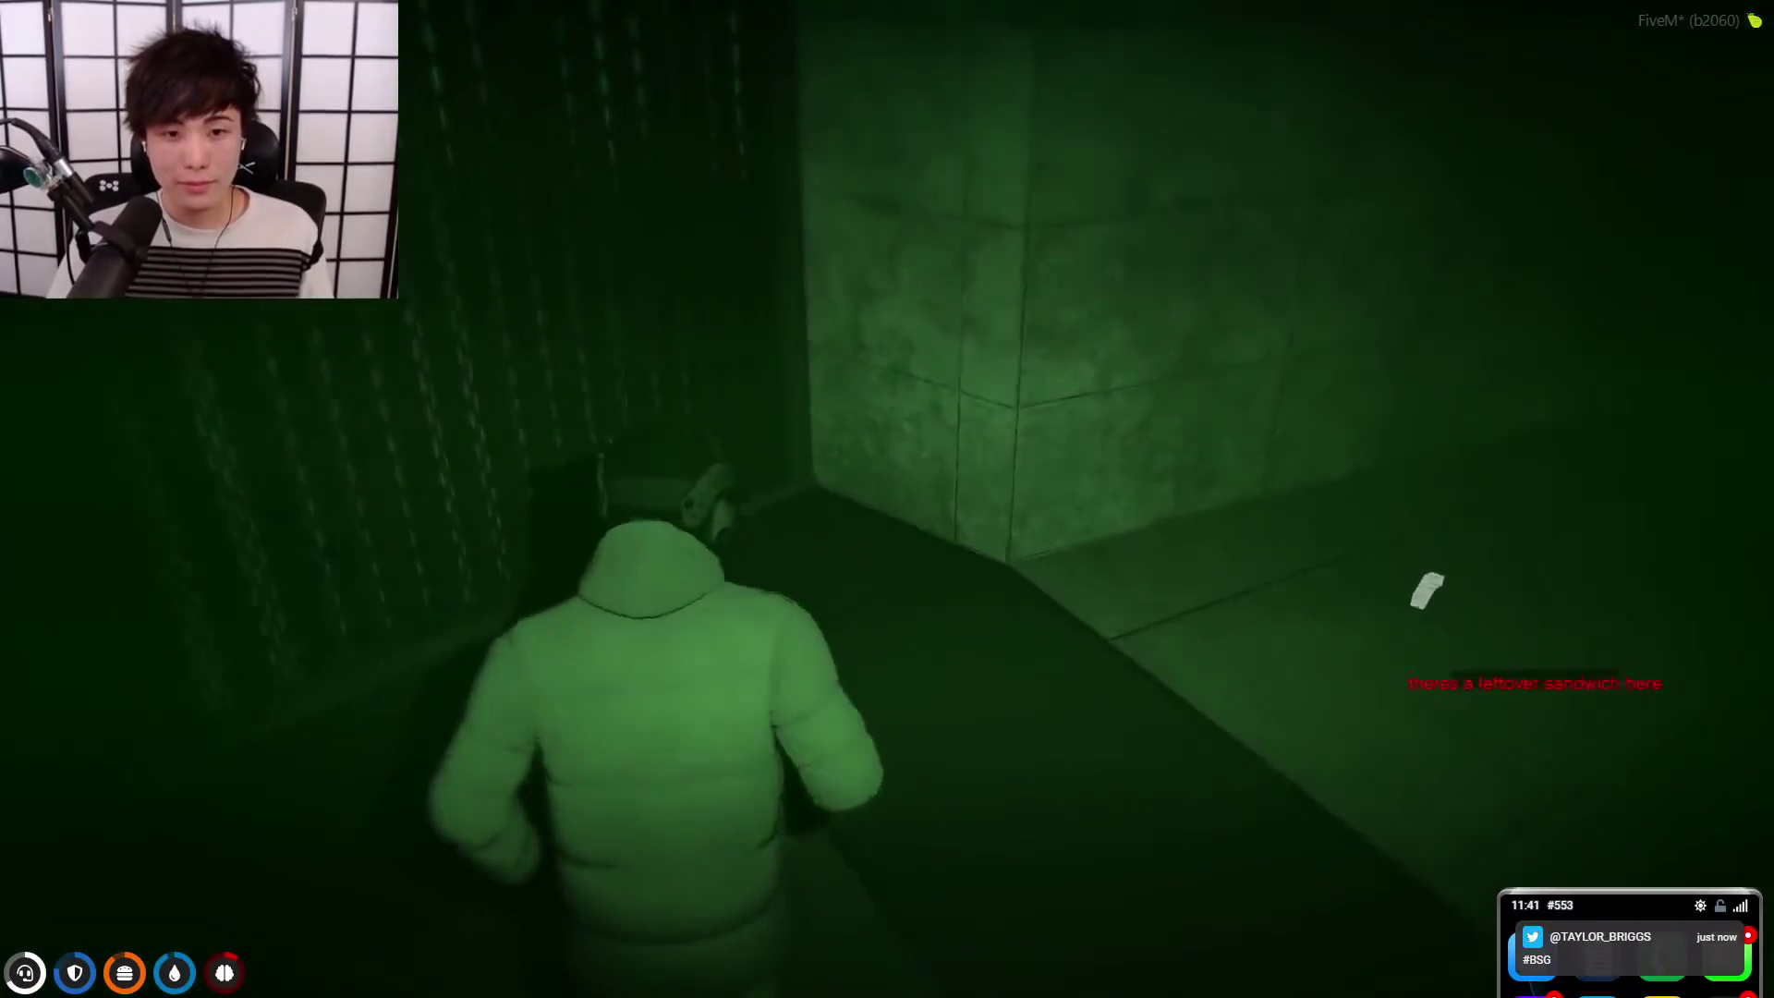
pyautogui.press('v')
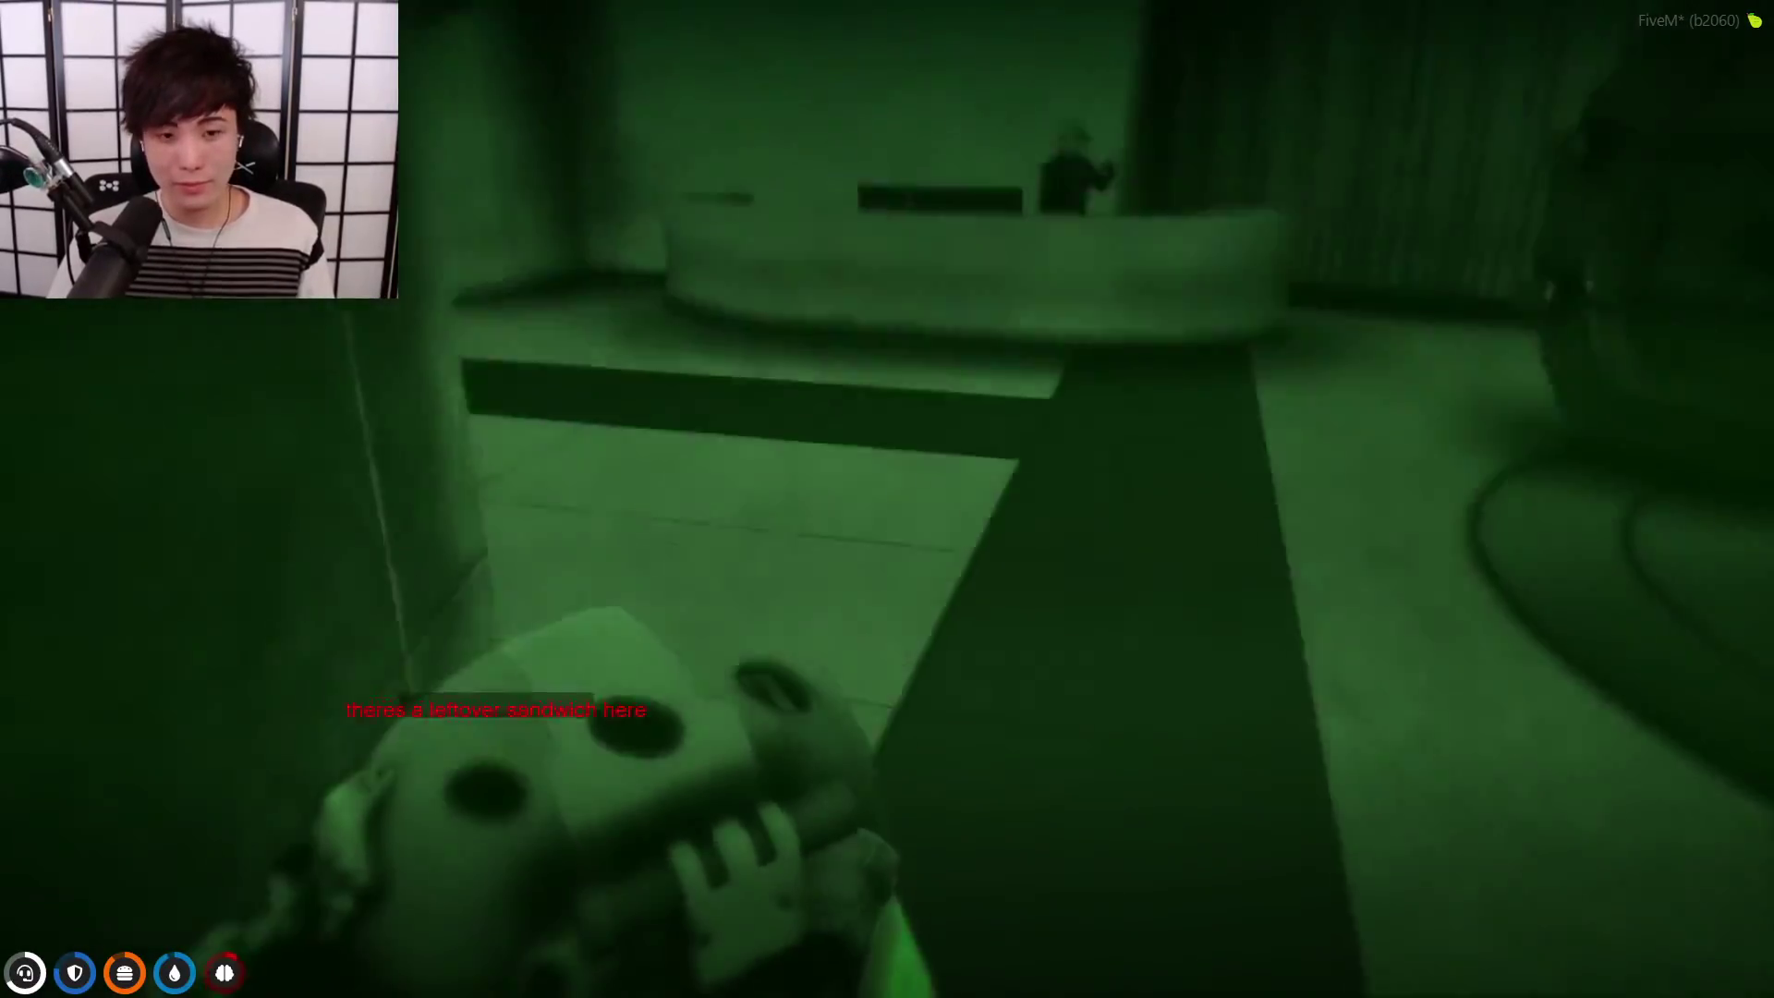
pyautogui.press('v')
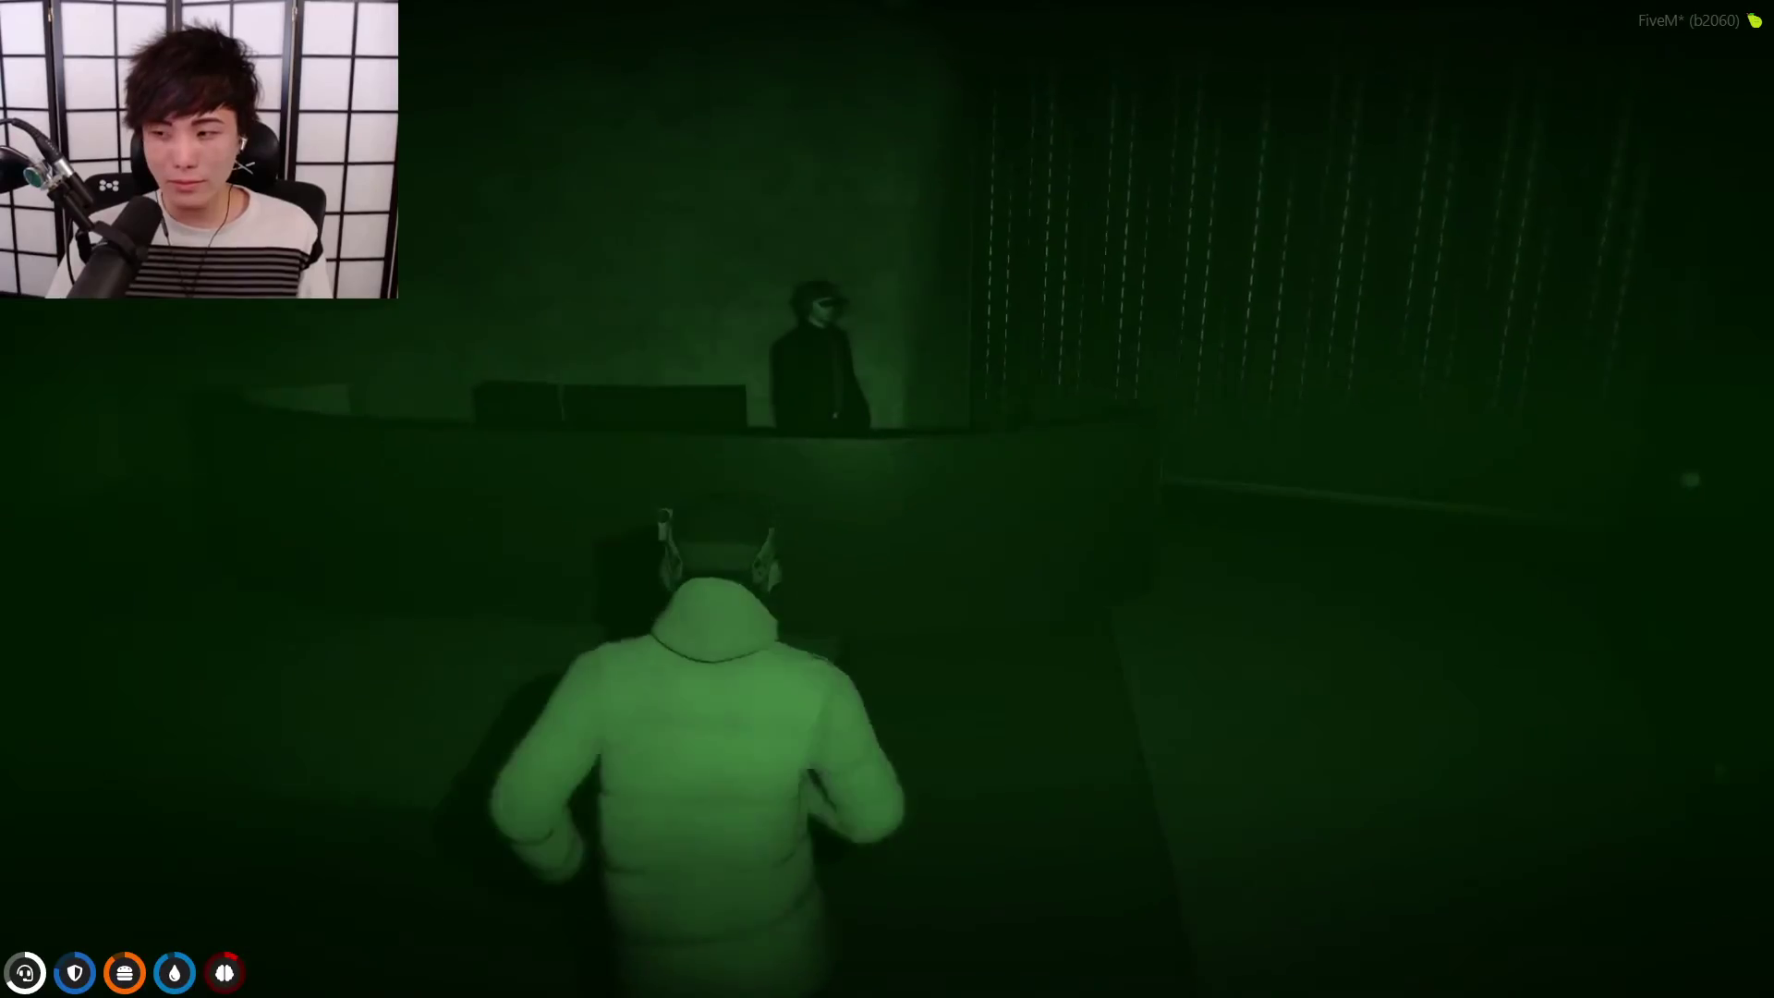
pyautogui.press('w')
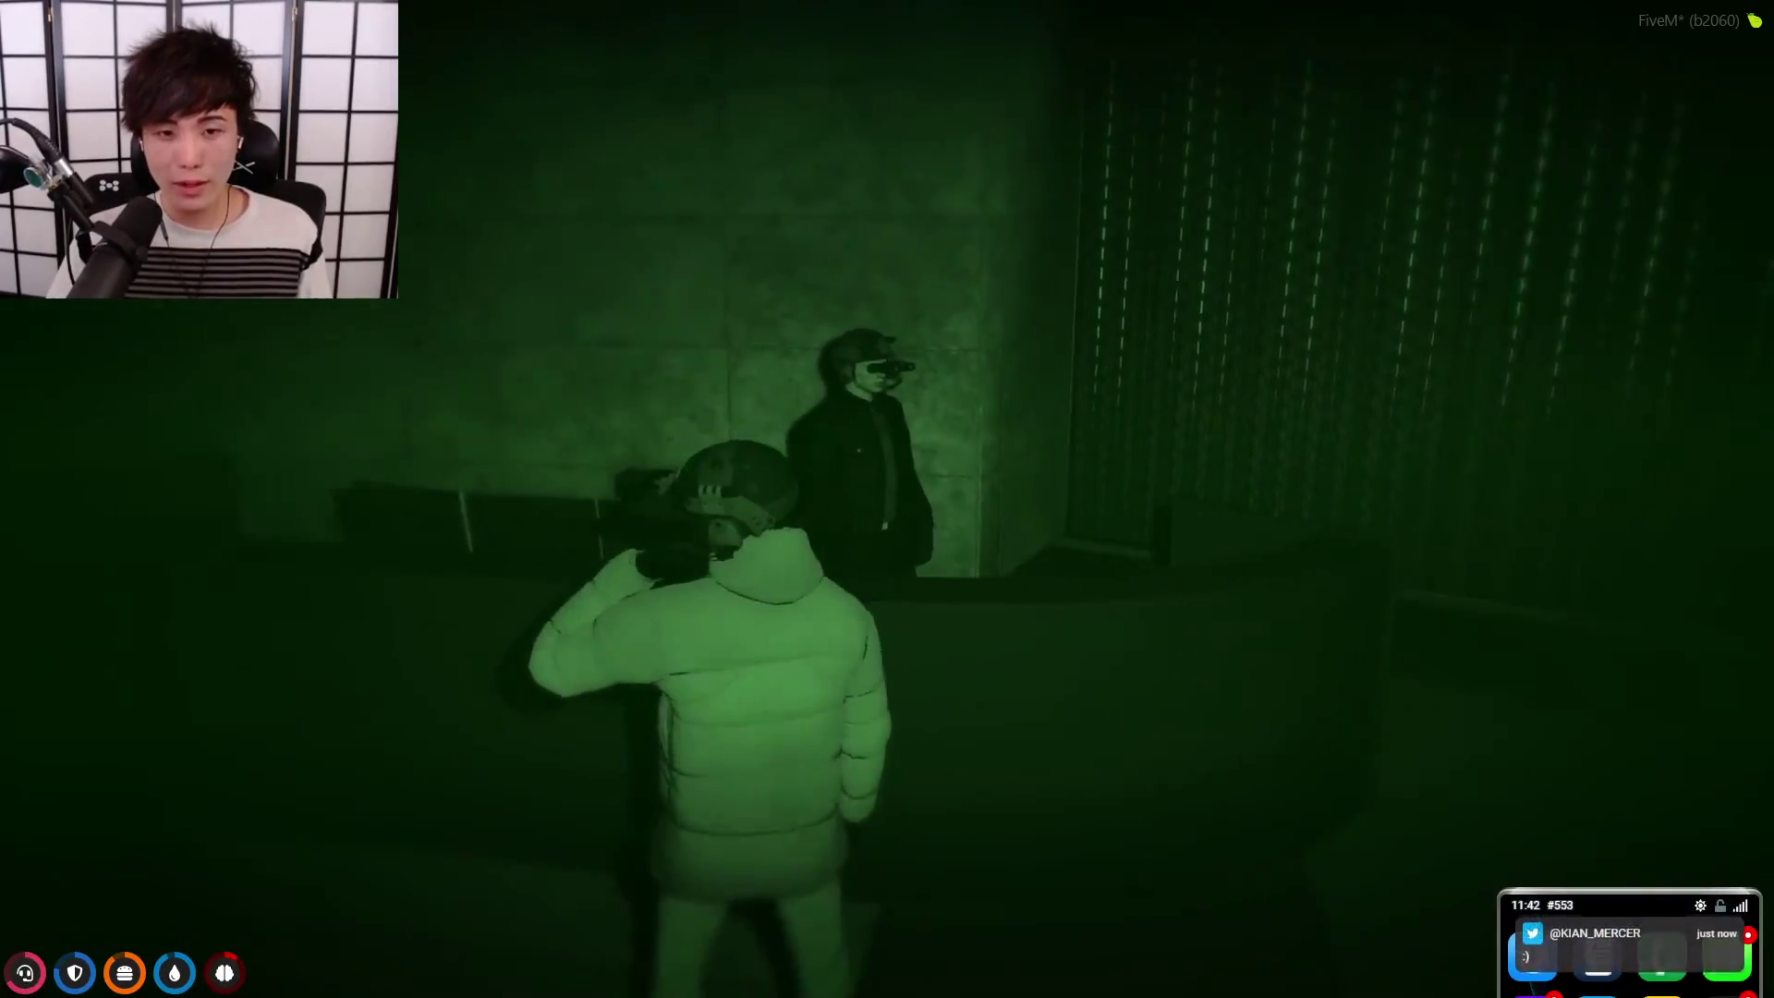